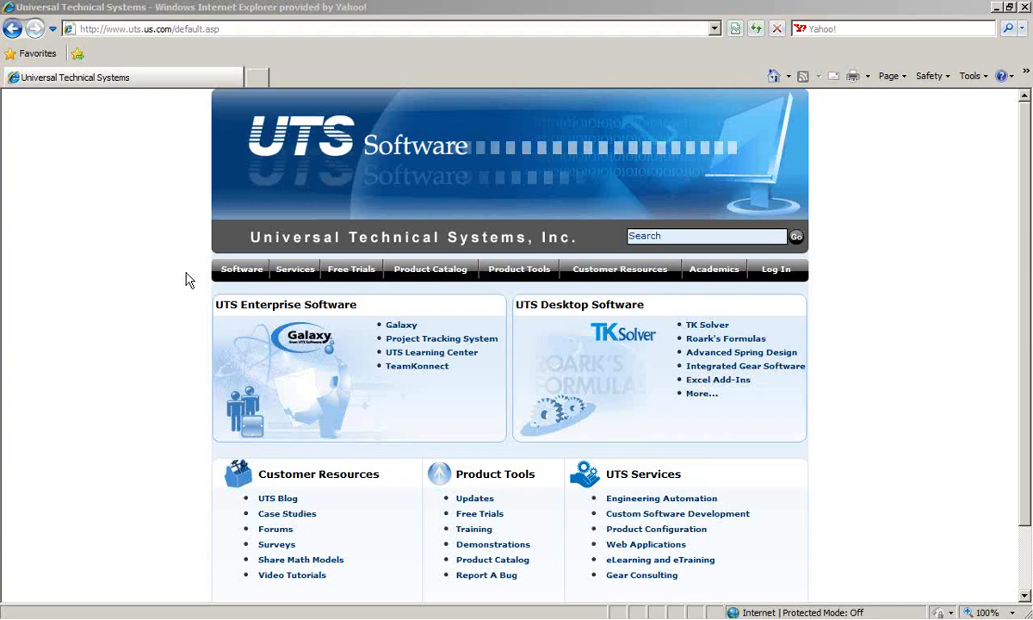
# Switch to Advanced Spring Design and bring up the search for opening a saved design
pyautogui.click(536, 604)
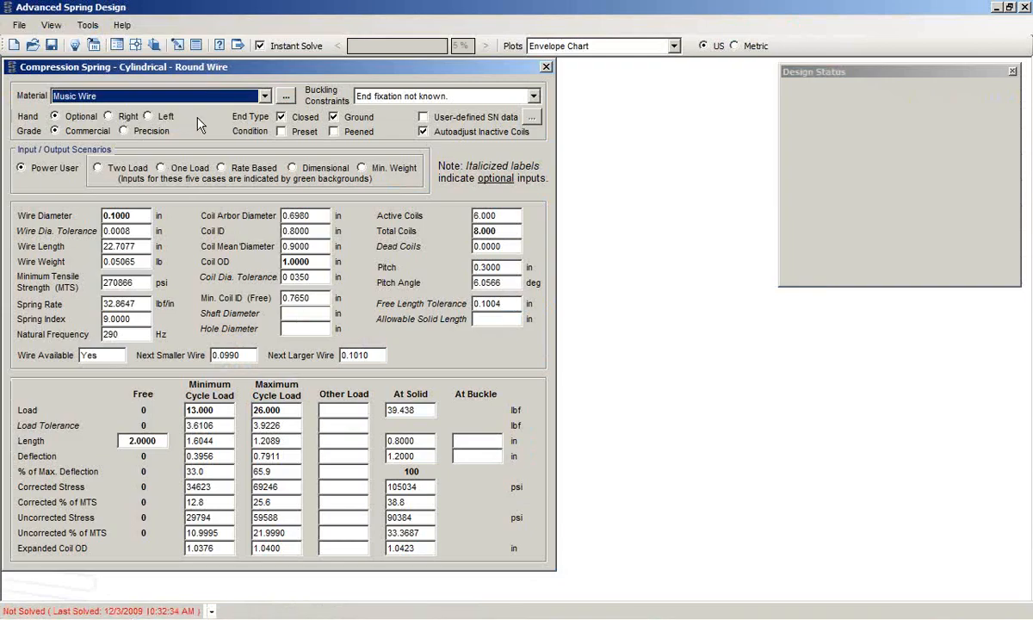
pyautogui.click(19, 25)
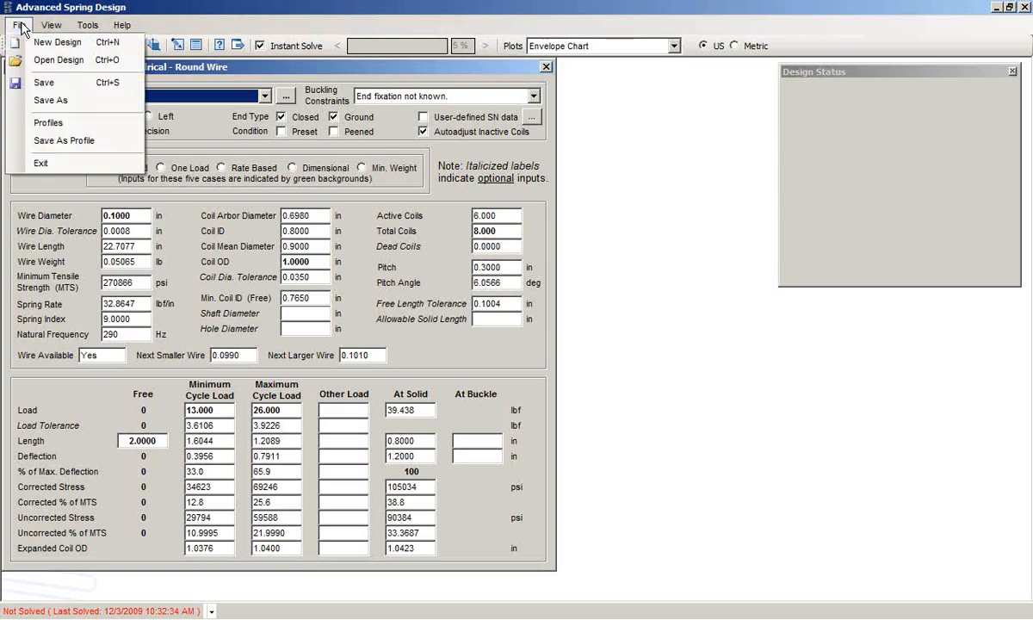
pyautogui.click(48, 62)
pyautogui.moveTo(249, 93); pyautogui.dragTo(105, 70)
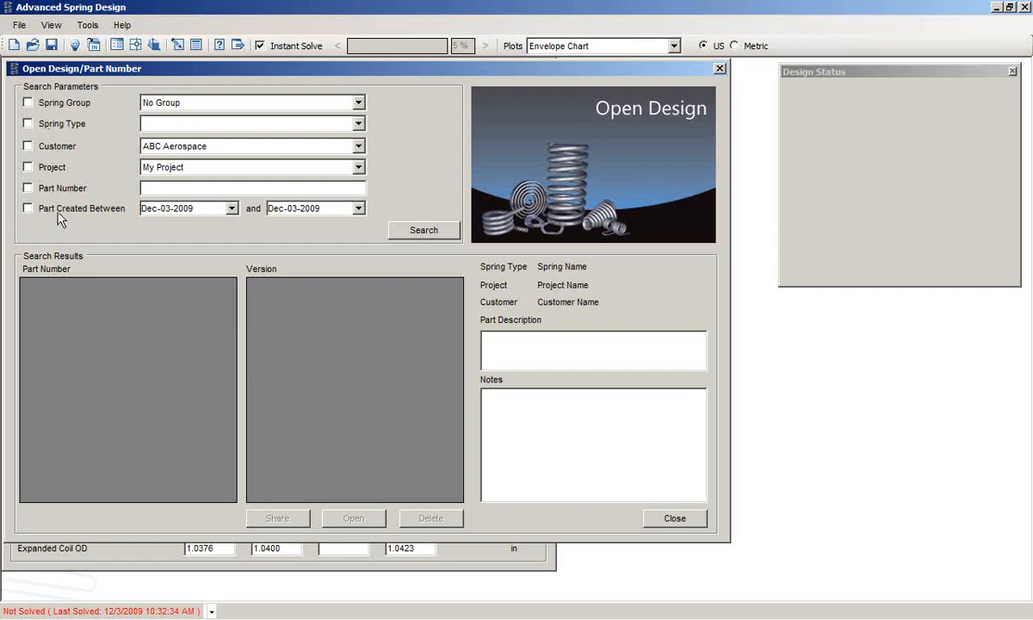
# Set the design search's spring group to Compression and review its spring types, keeping Compression Con Rect selected
pyautogui.click(336, 102)
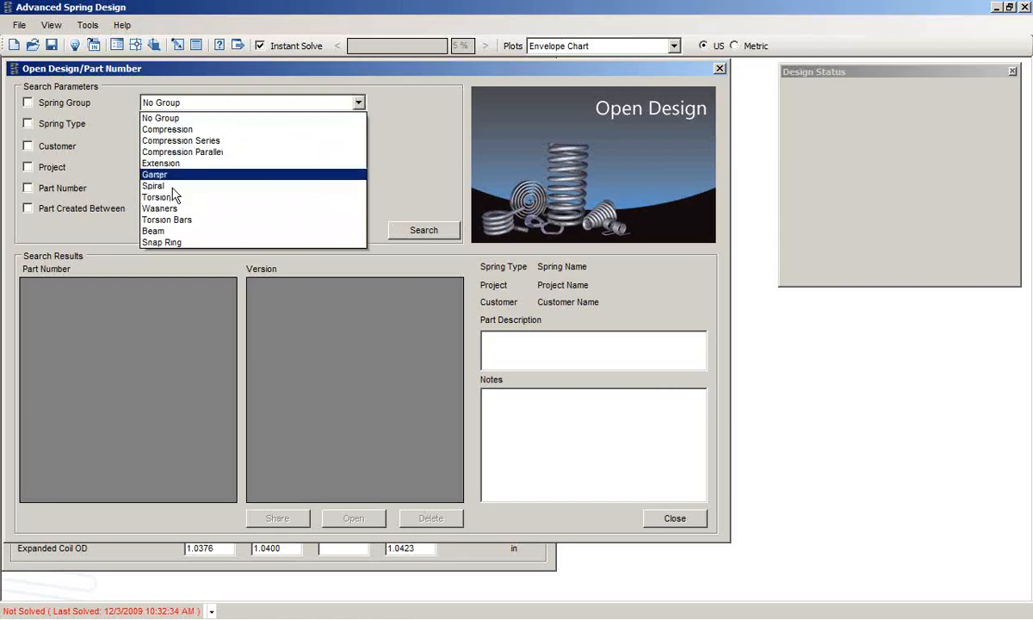
pyautogui.click(170, 129)
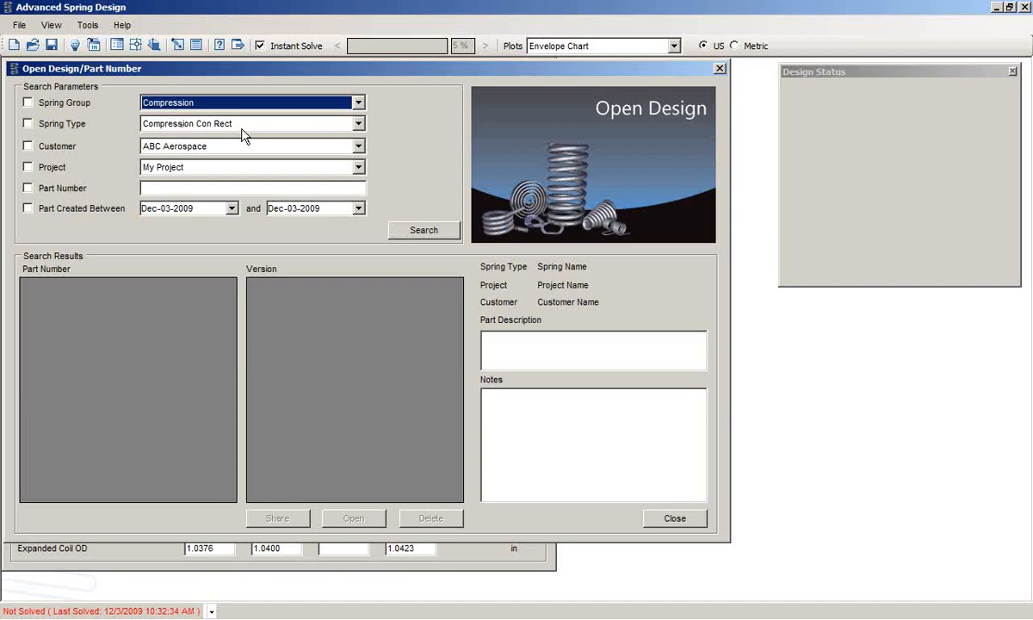
pyautogui.click(358, 126)
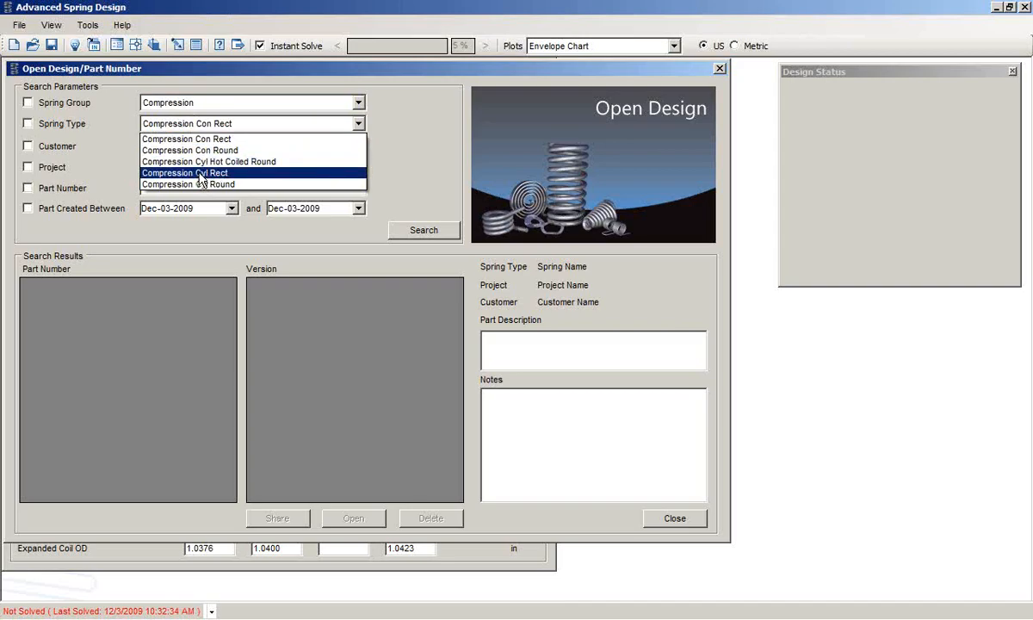
pyautogui.click(226, 131)
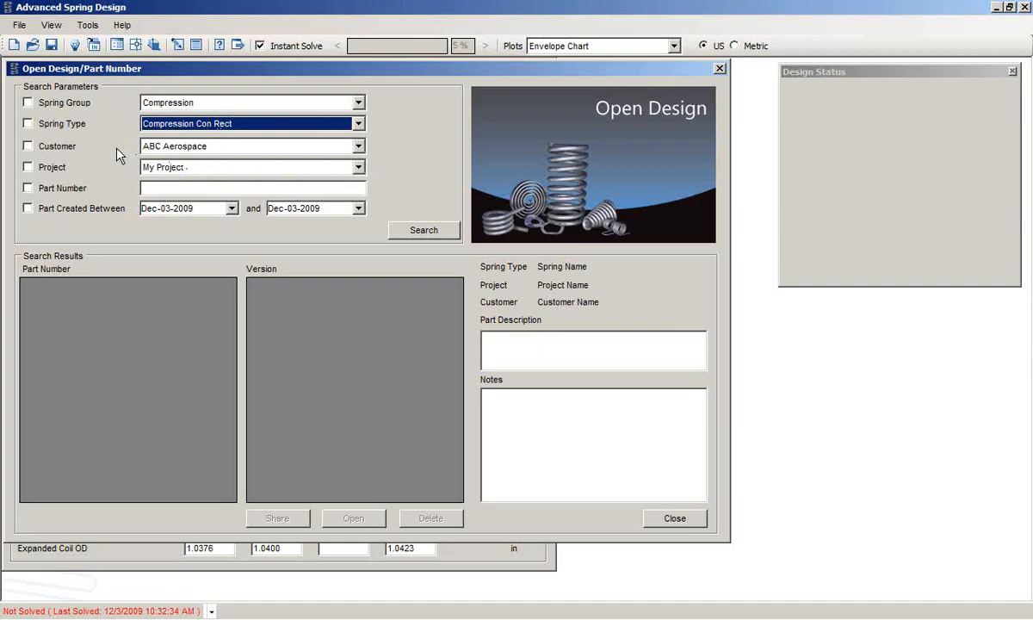
# Review the customer, project and part number search criteria, keeping ABC Aerospace and My Project selected
pyautogui.click(357, 148)
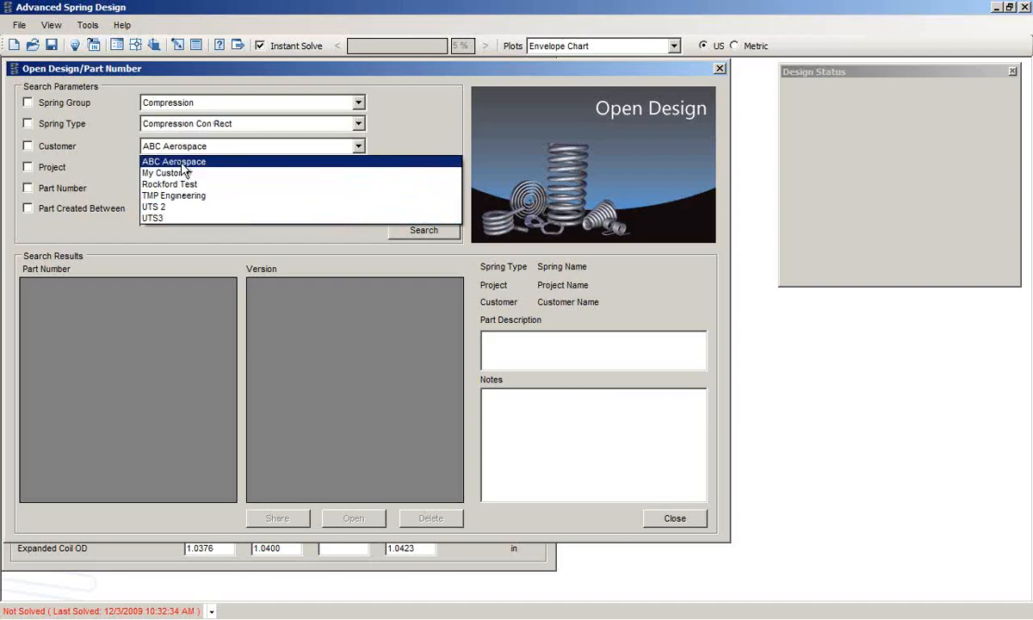
pyautogui.click(213, 148)
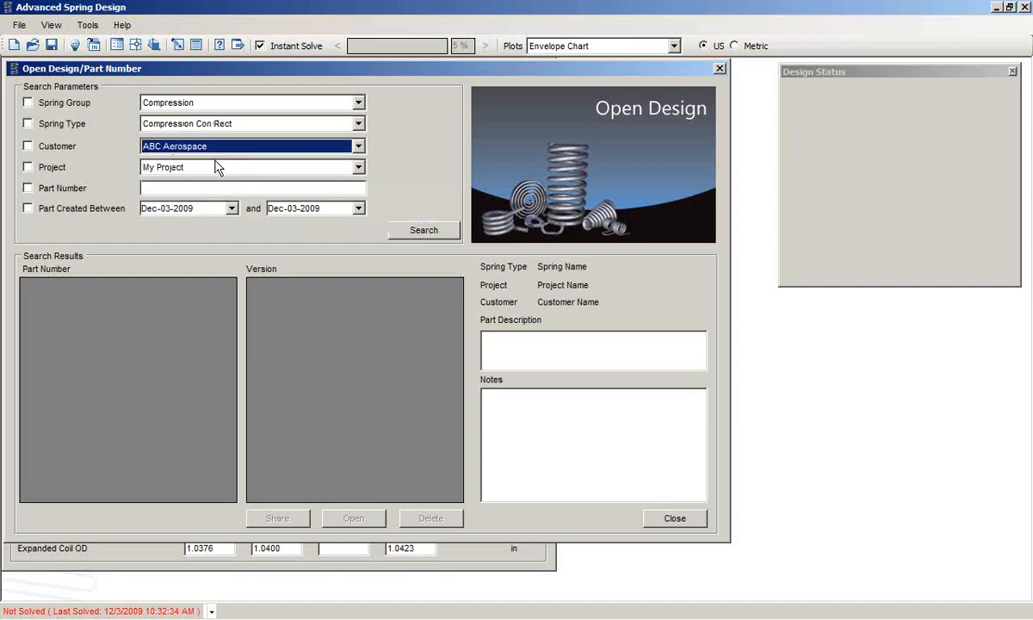
pyautogui.click(360, 171)
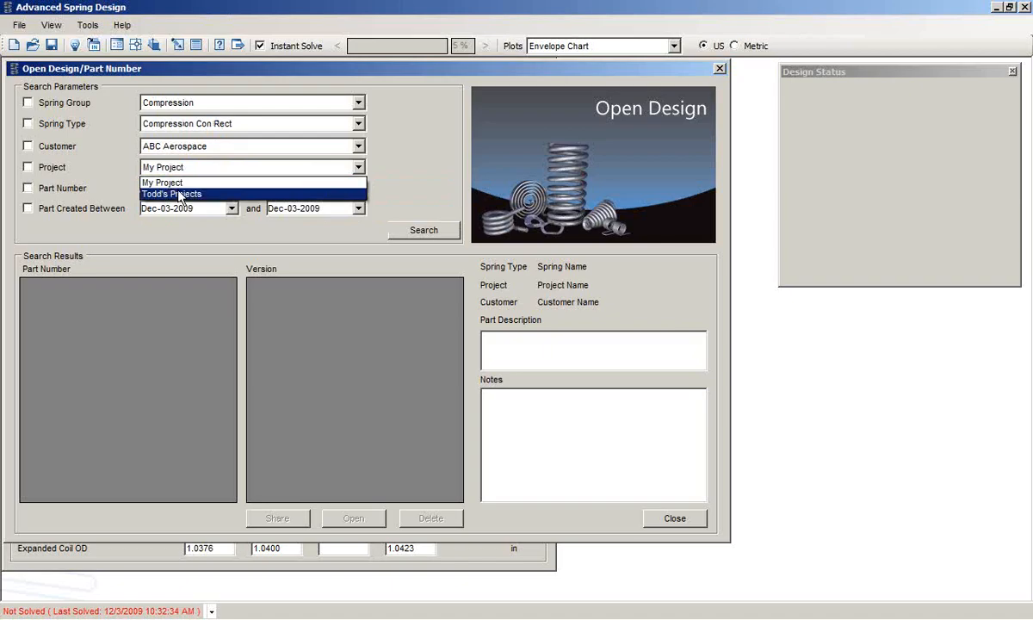
pyautogui.click(188, 169)
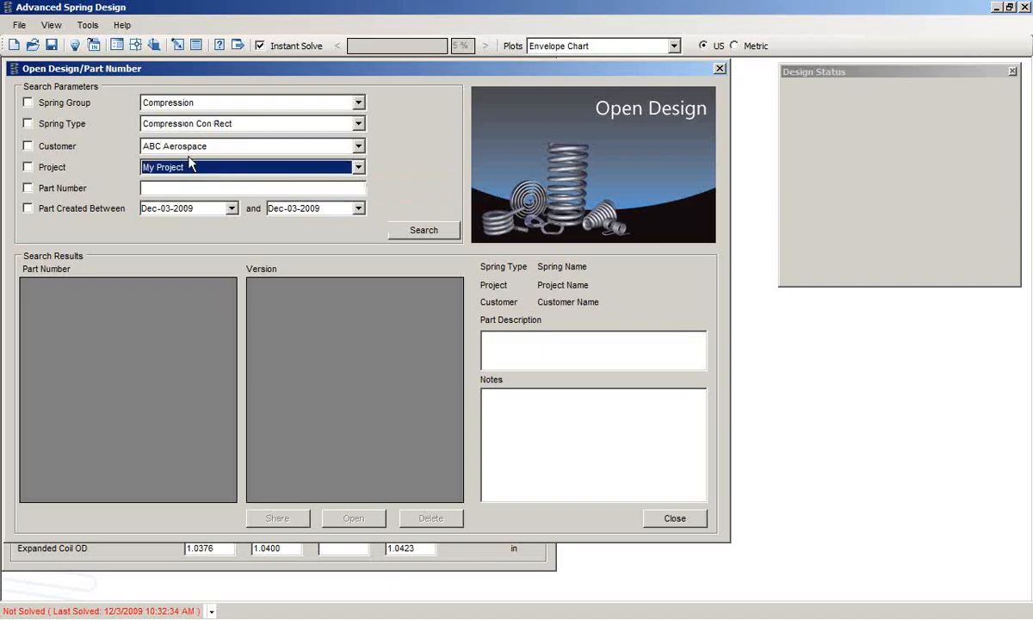
pyautogui.click(151, 189)
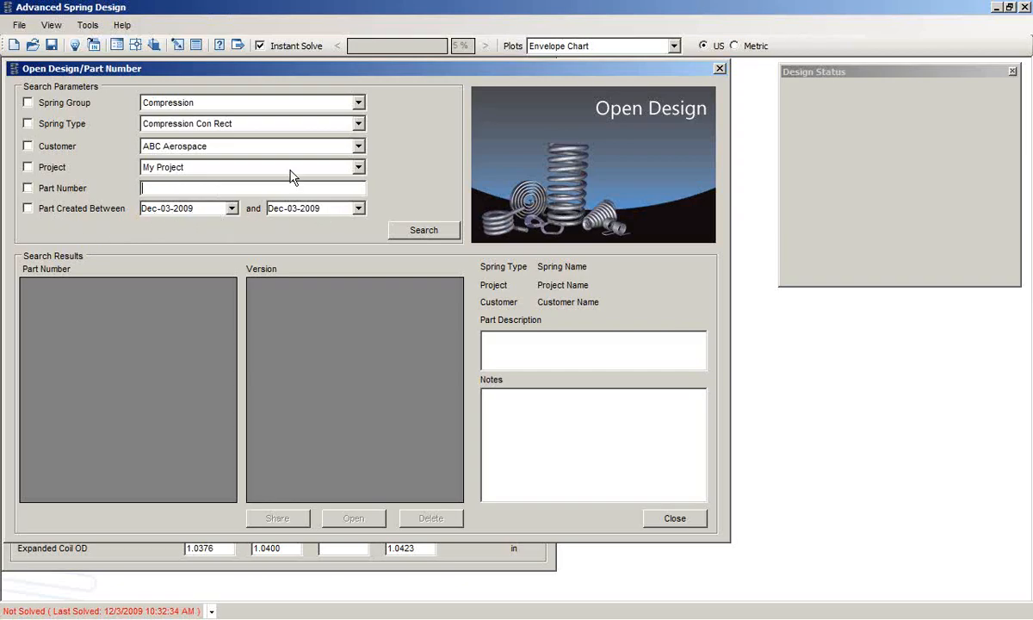
# Search saved designs filtered by the Compression spring group and the Compression Cyl Round spring type
pyautogui.click(357, 125)
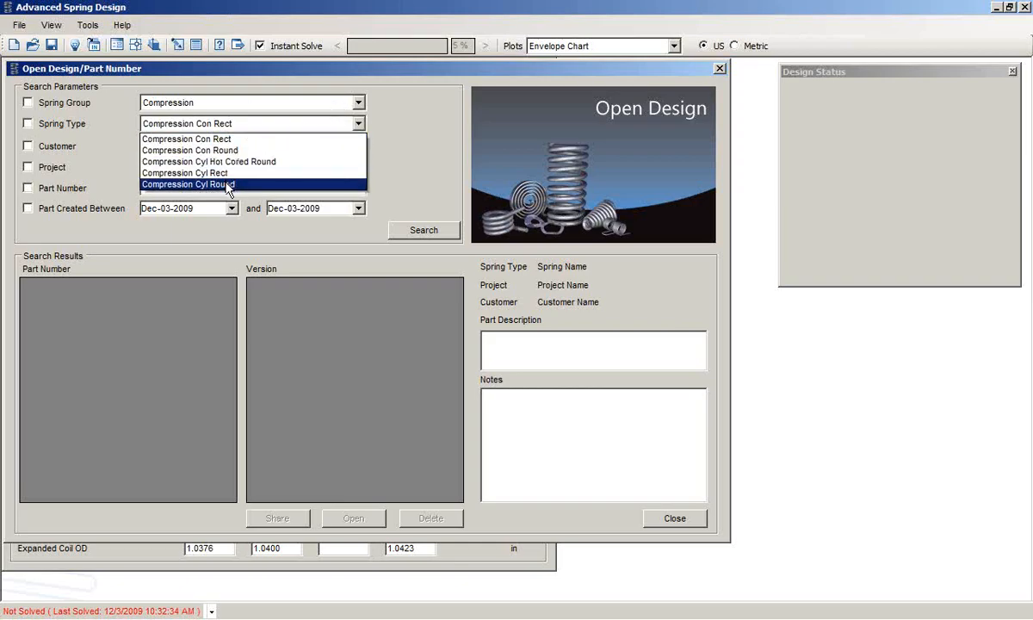
pyautogui.click(205, 182)
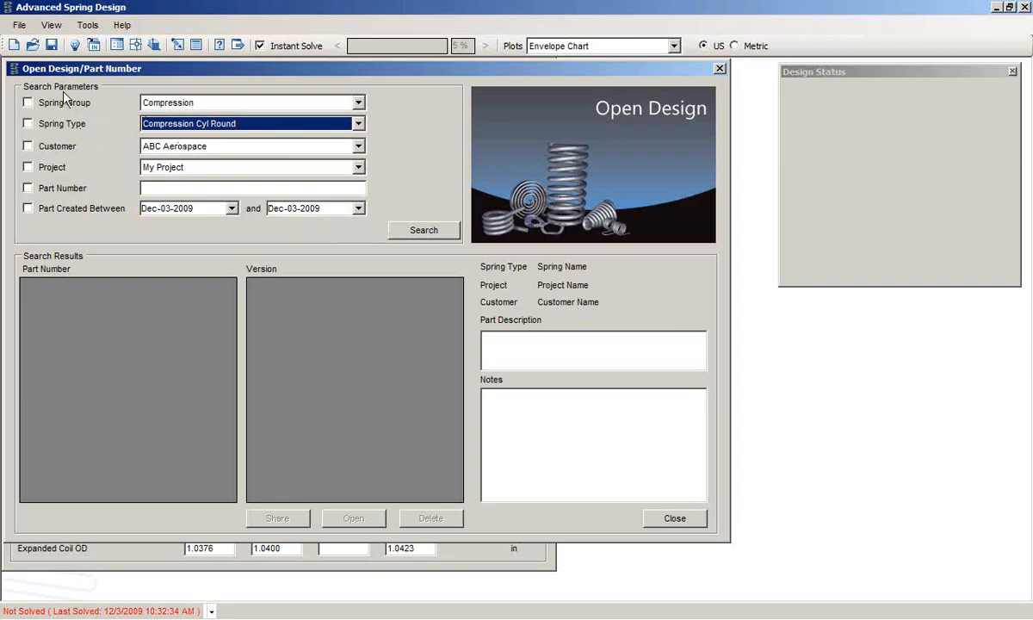
pyautogui.click(28, 103)
pyautogui.click(28, 123)
pyautogui.click(396, 228)
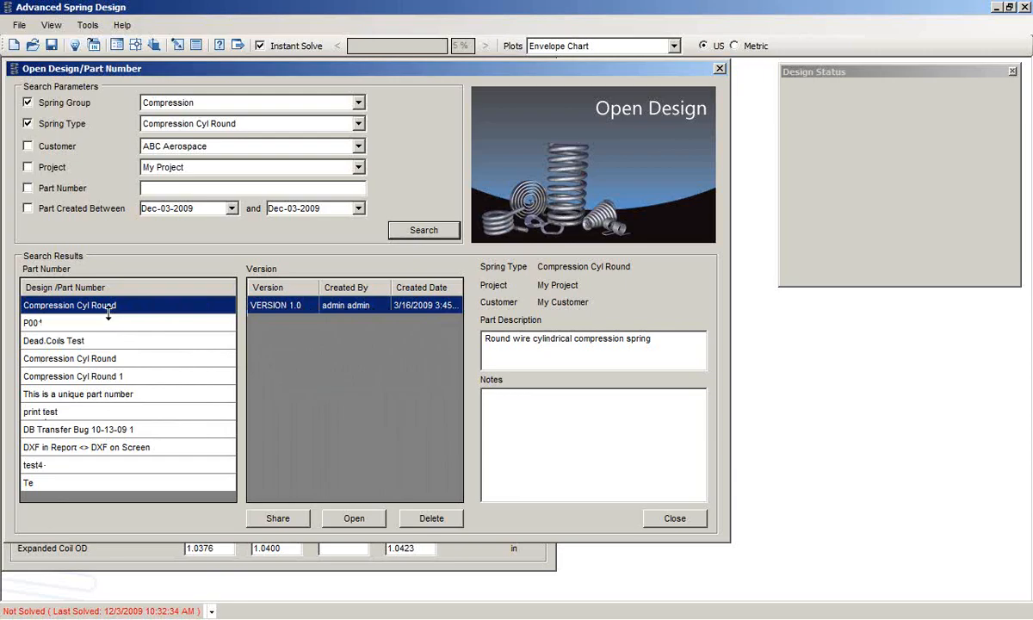
# Examine the details of the Dead Coils Test design and the Compression Cyl Round design below it, and close the search without opening either
pyautogui.click(76, 341)
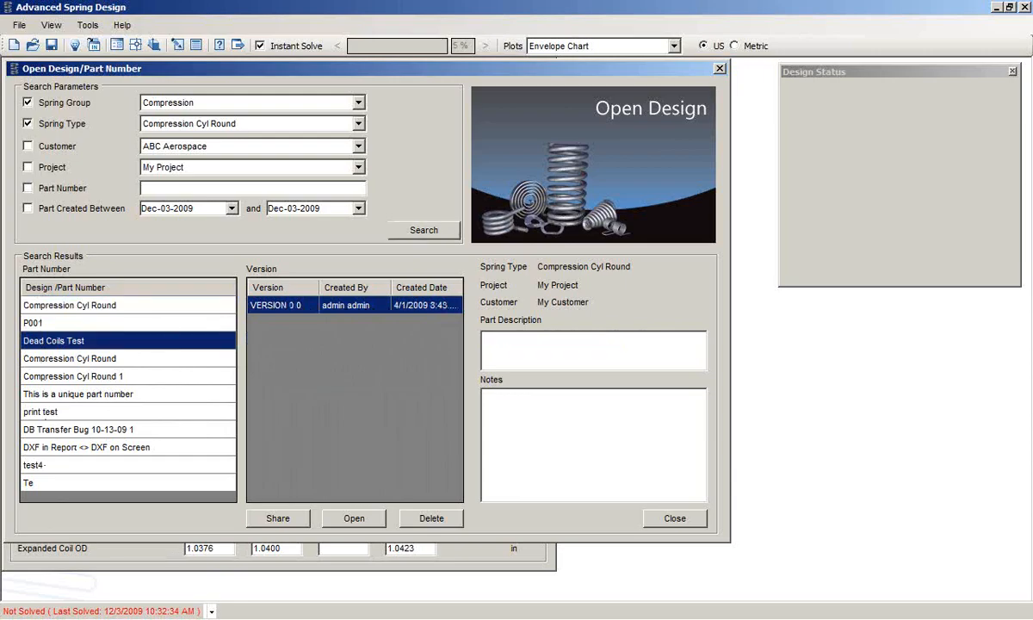
pyautogui.click(87, 360)
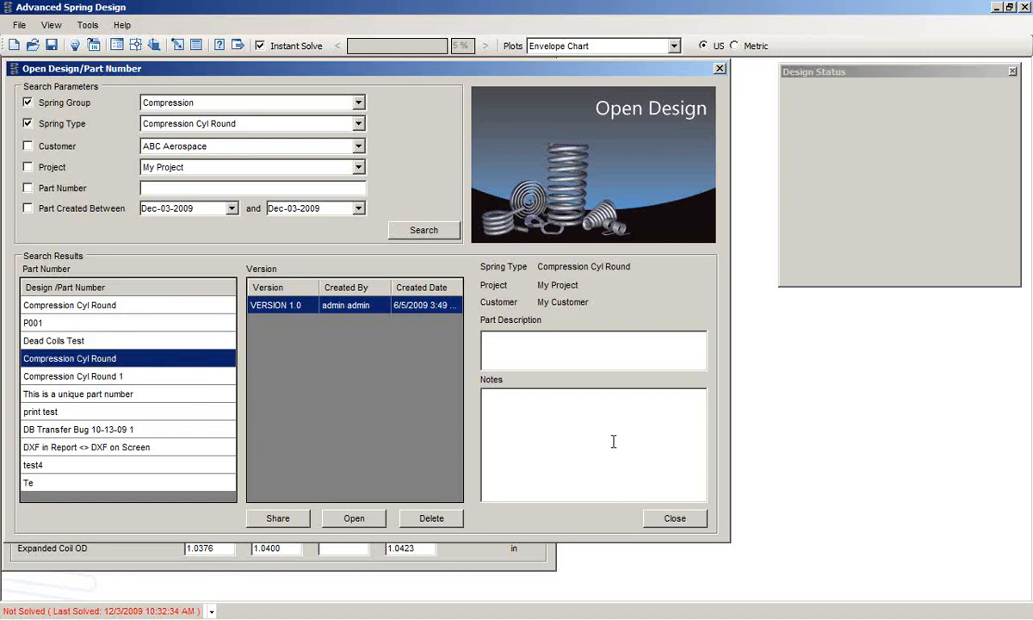
pyautogui.click(674, 518)
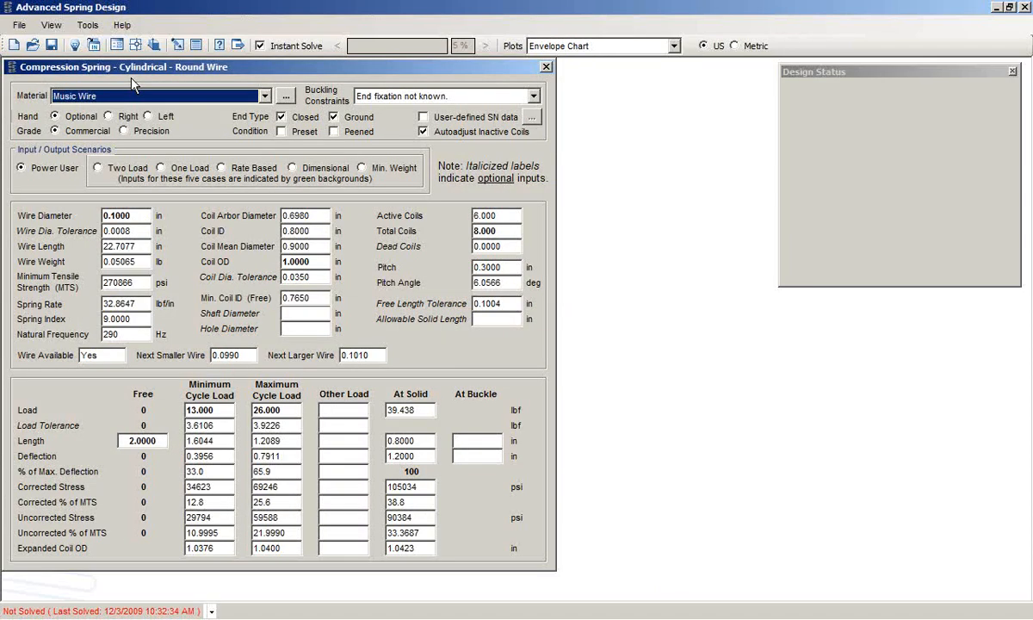
# Save the current compression spring inputs as a Global Profile named "Tutorial Compression"
pyautogui.click(18, 25)
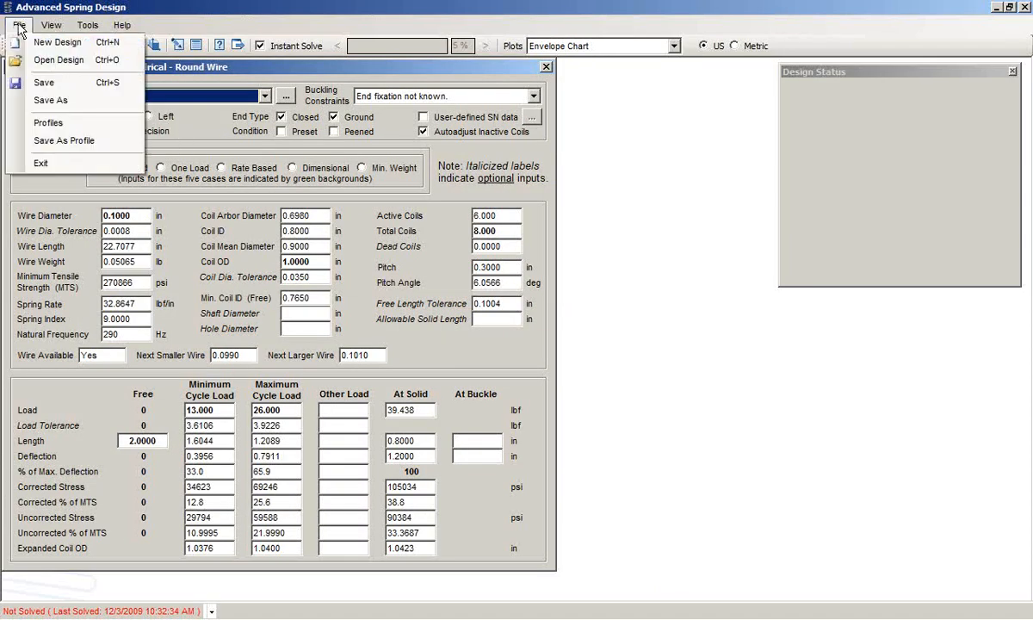
pyautogui.click(65, 141)
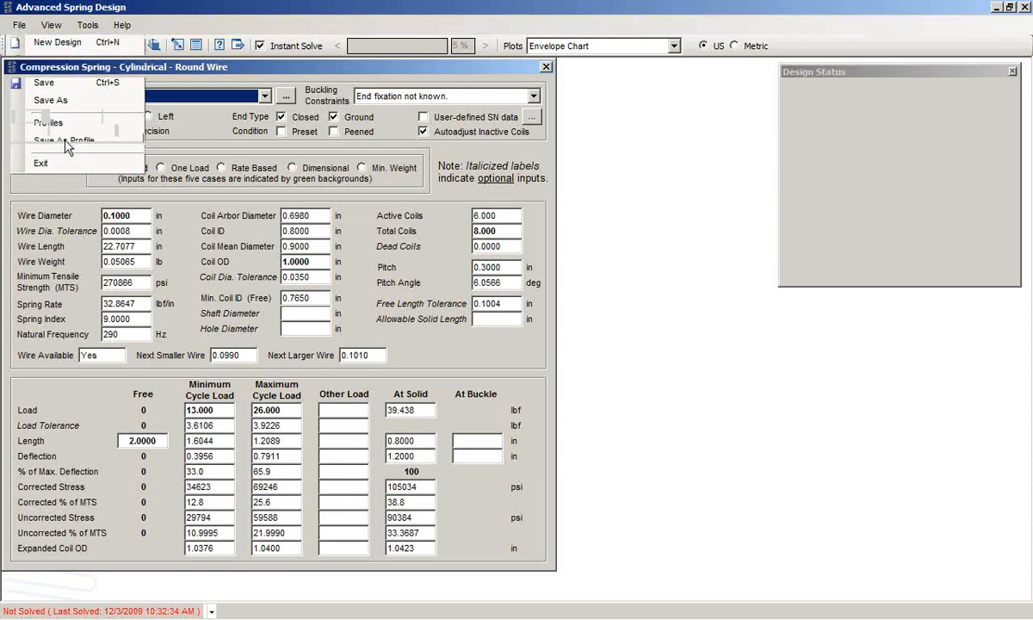
pyautogui.click(496, 289)
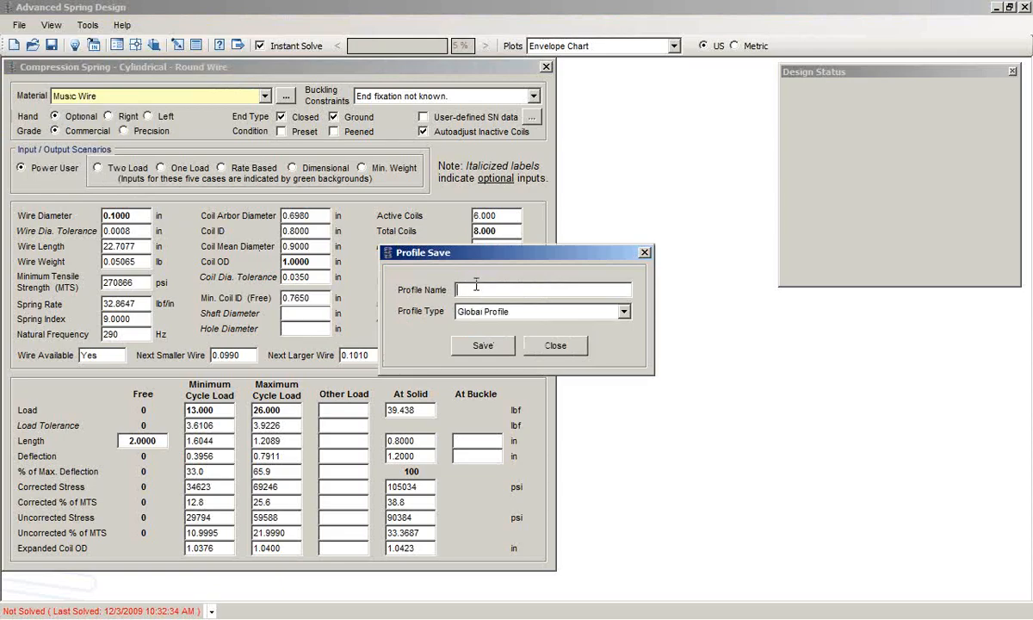
pyautogui.write('Tutorial Compression')
pyautogui.click(623, 311)
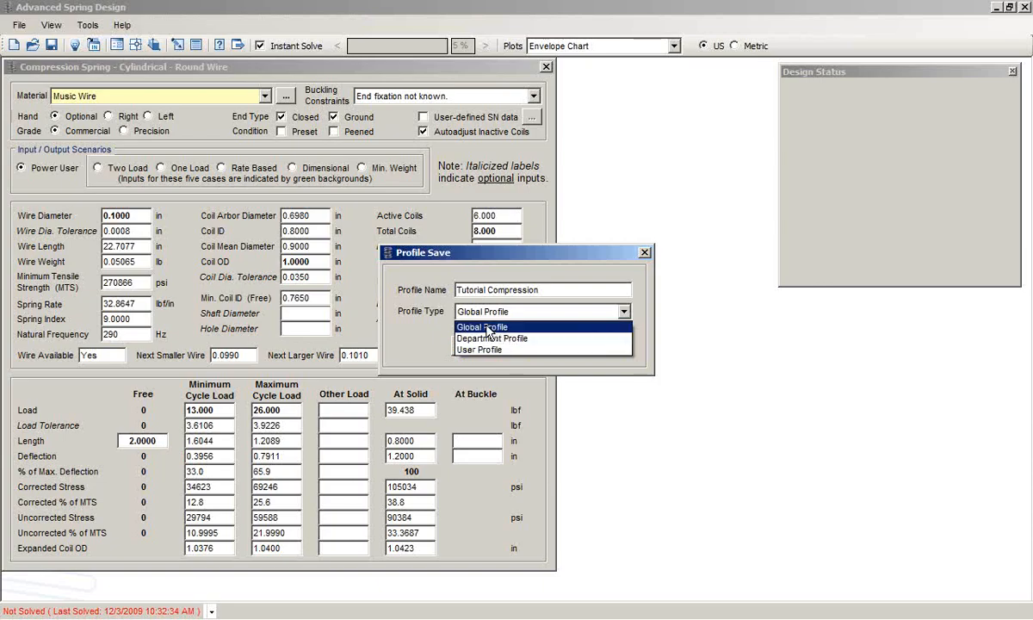
pyautogui.click(502, 326)
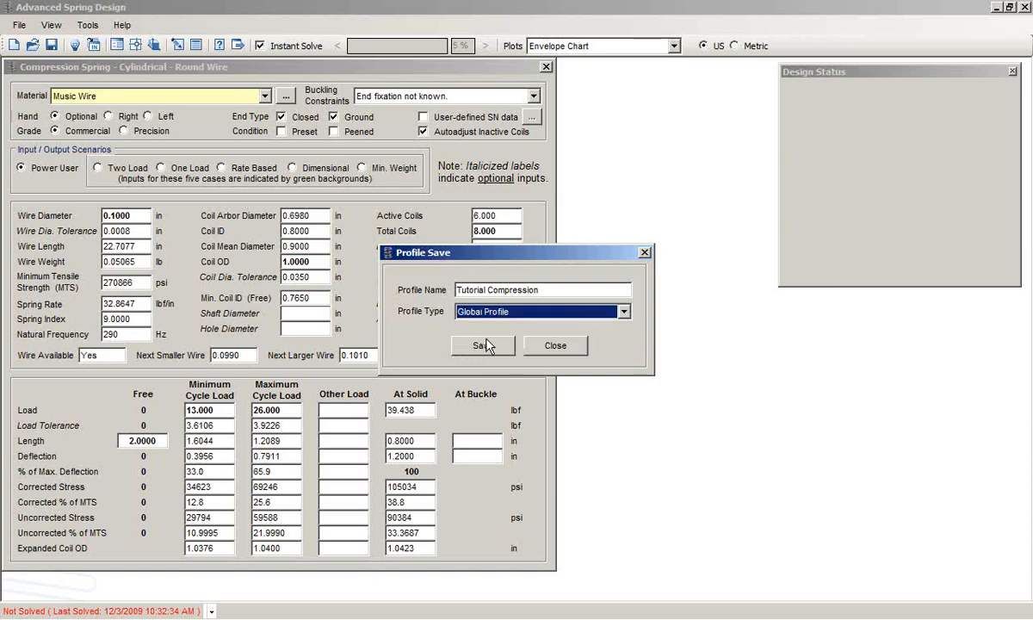
pyautogui.click(482, 345)
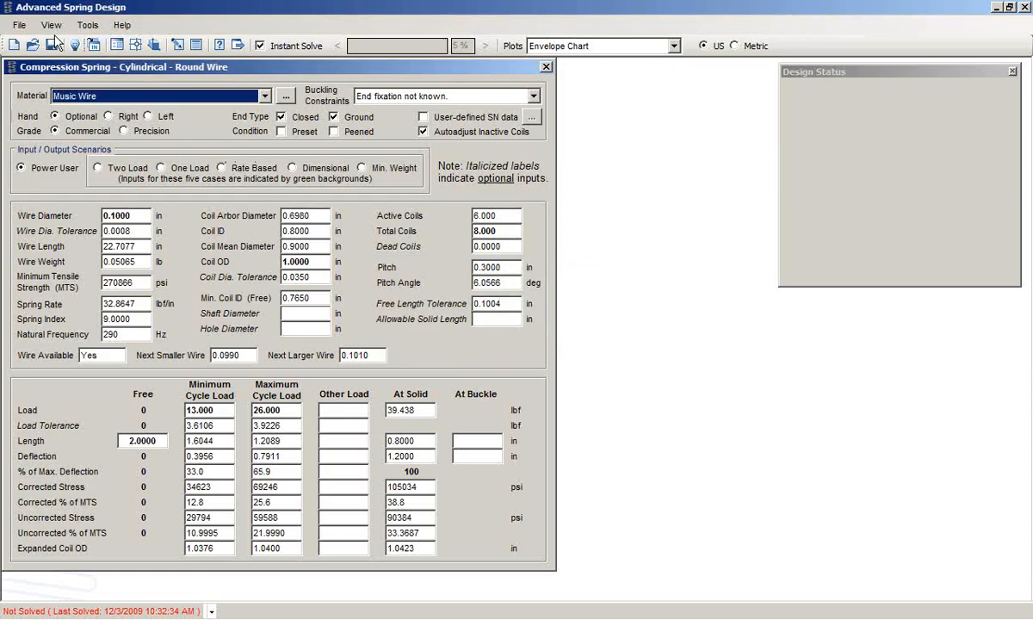
# Open the Tutorial Compression profile for editing from the profiles of spring type Compression Cyl Round
pyautogui.click(19, 26)
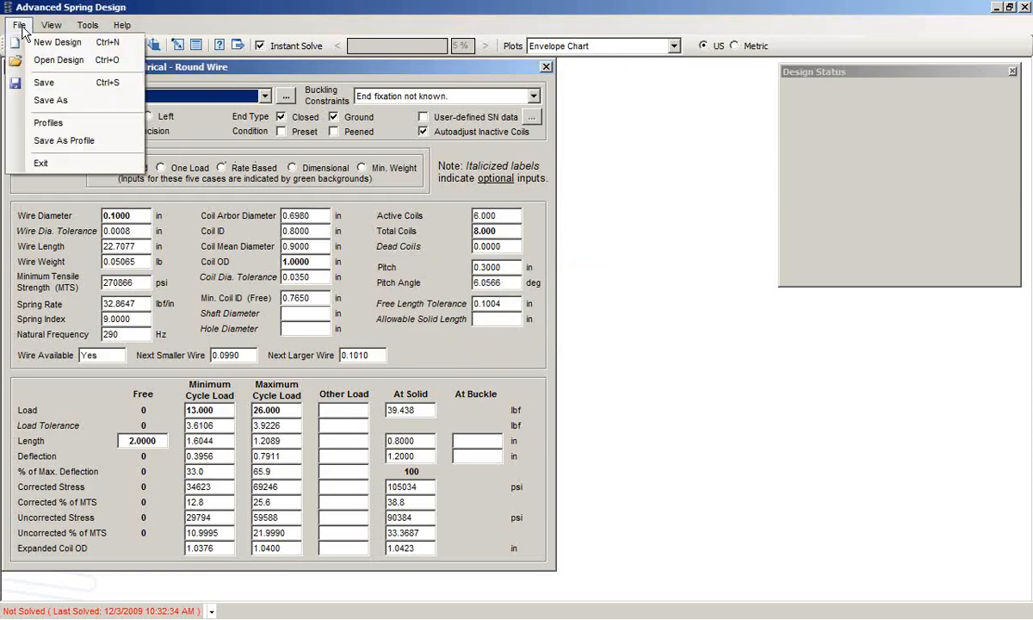
pyautogui.click(49, 125)
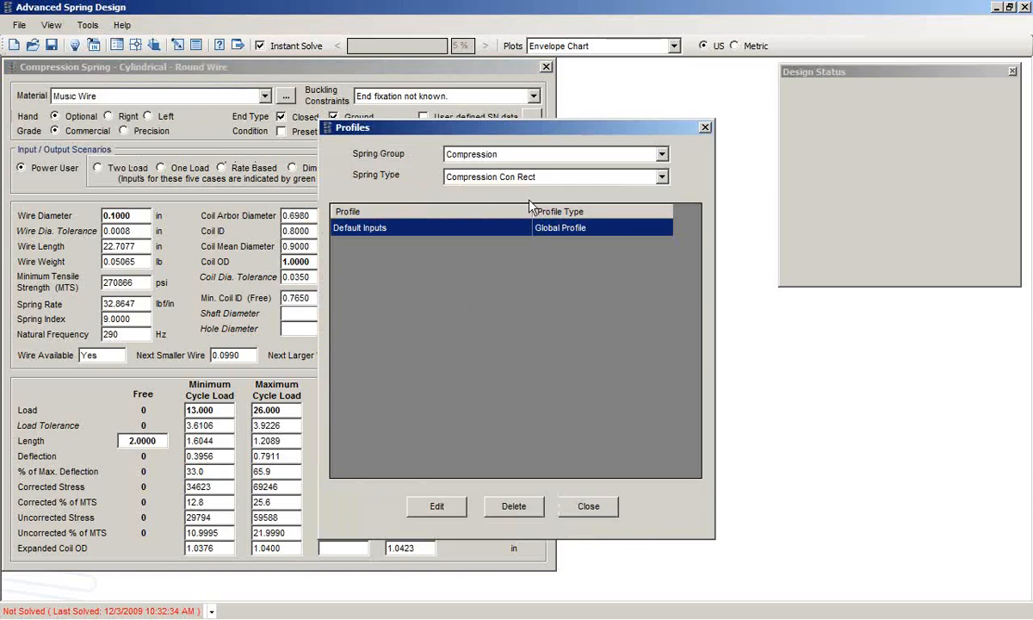
pyautogui.click(663, 178)
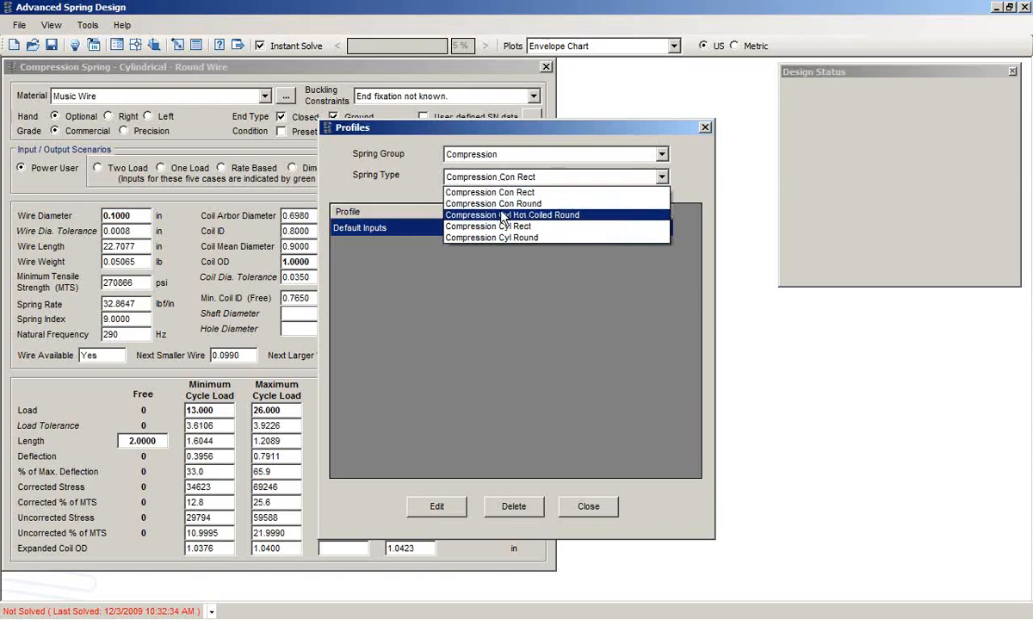
pyautogui.click(512, 236)
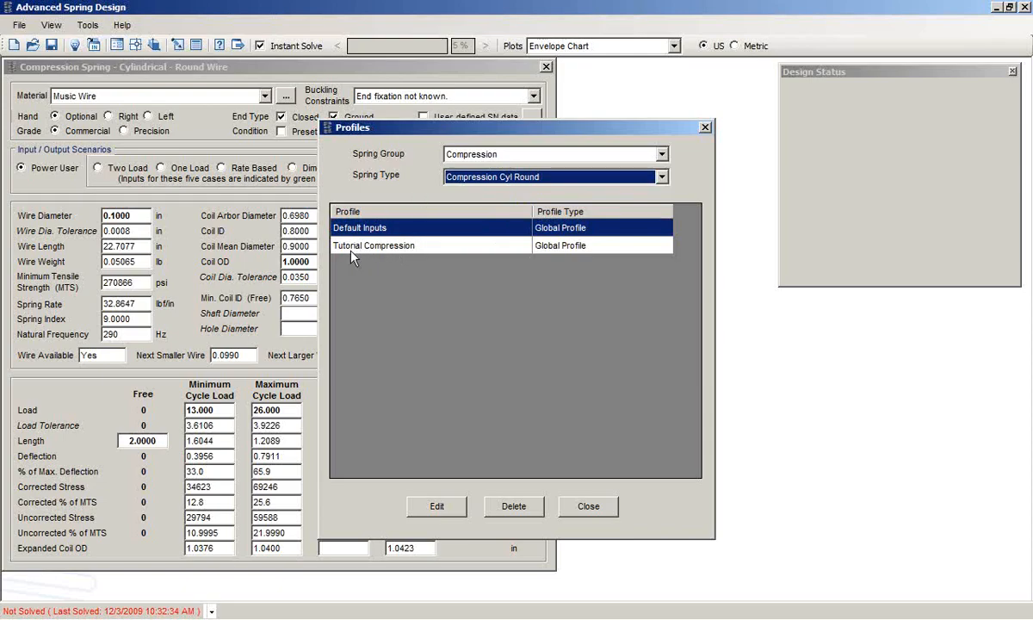
pyautogui.click(411, 247)
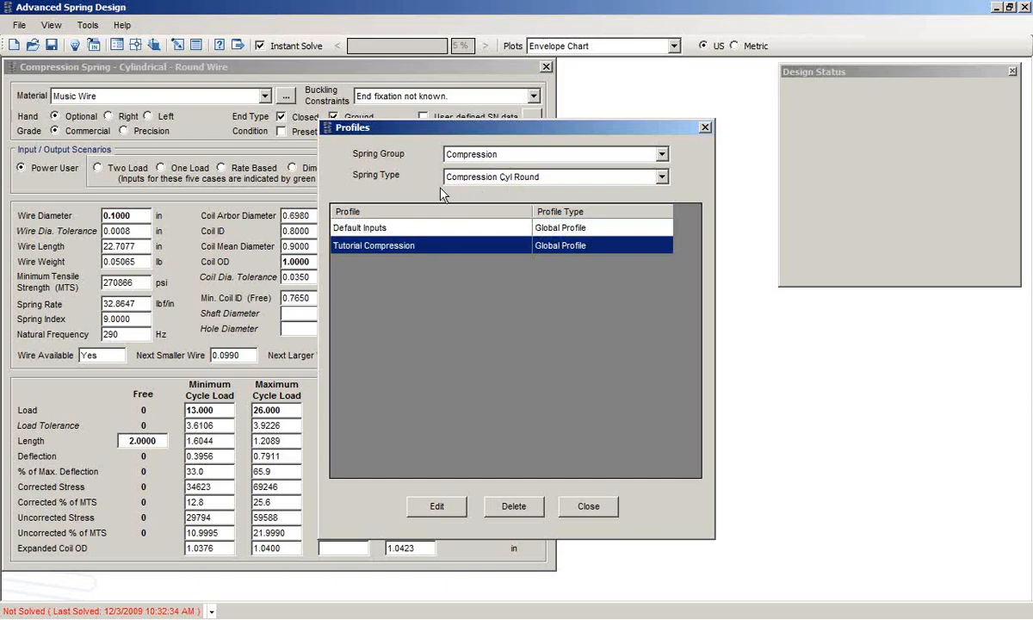
pyautogui.click(436, 506)
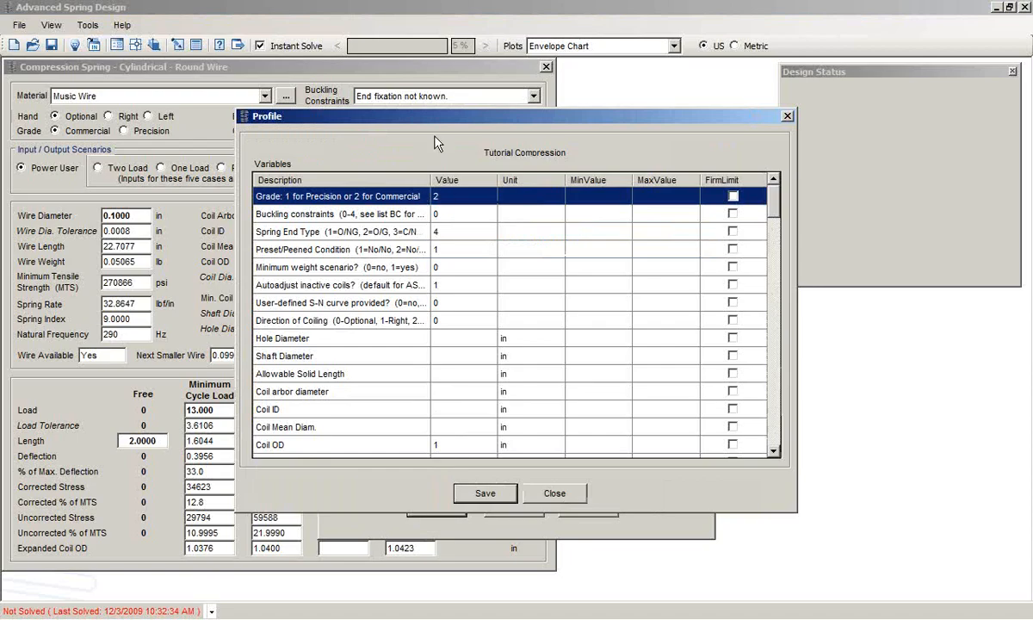
# Examine the variables and limit settings of the Tutorial Compression profile, and return to the spring design without saving changes
pyautogui.moveTo(402, 115); pyautogui.dragTo(251, 81)
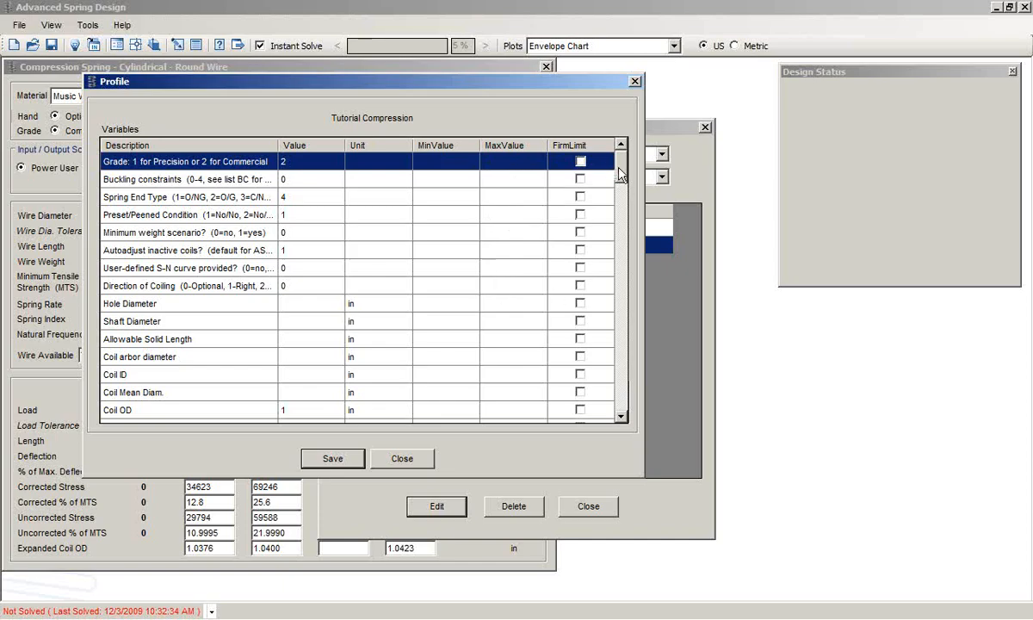
pyautogui.moveTo(625, 176)
pyautogui.mouseDown()
pyautogui.moveTo(637, 281)
pyautogui.moveTo(624, 172)
pyautogui.mouseUp()
pyautogui.click(532, 167)
pyautogui.click(396, 458)
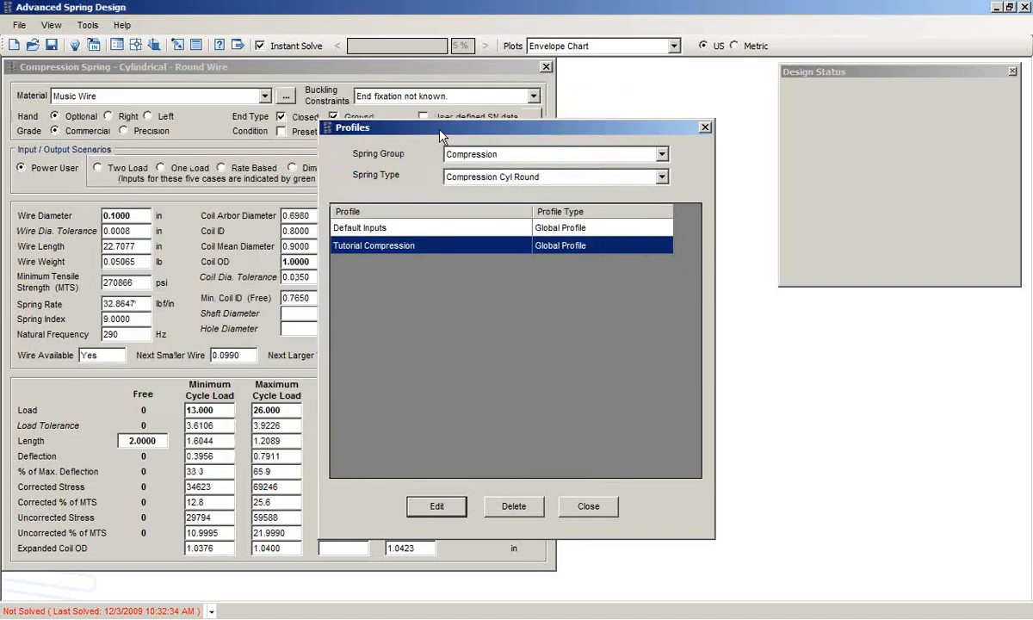
pyautogui.moveTo(412, 127); pyautogui.dragTo(308, 124)
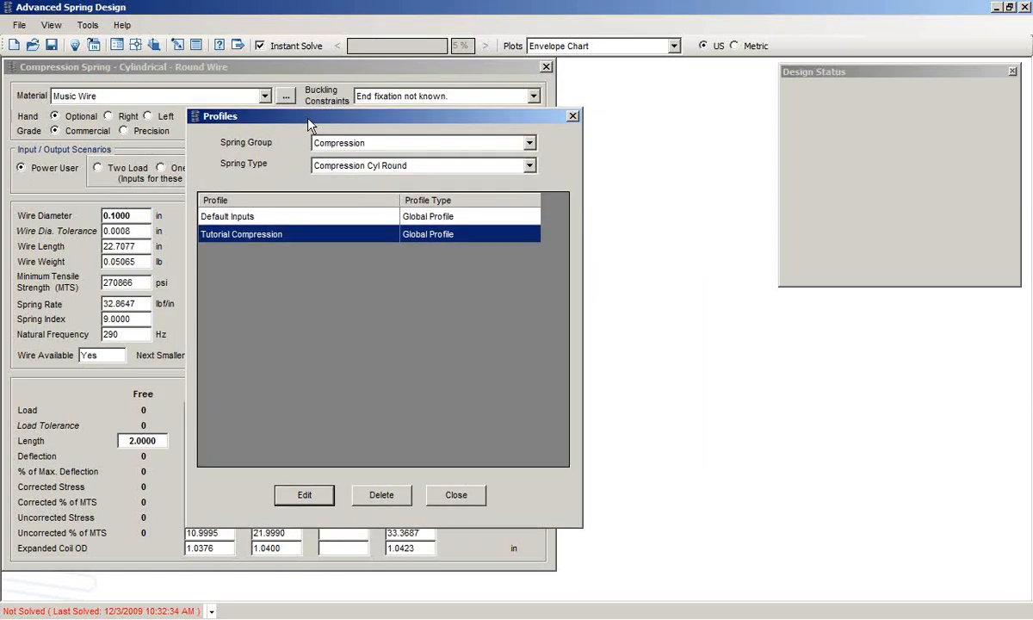
pyautogui.click(456, 495)
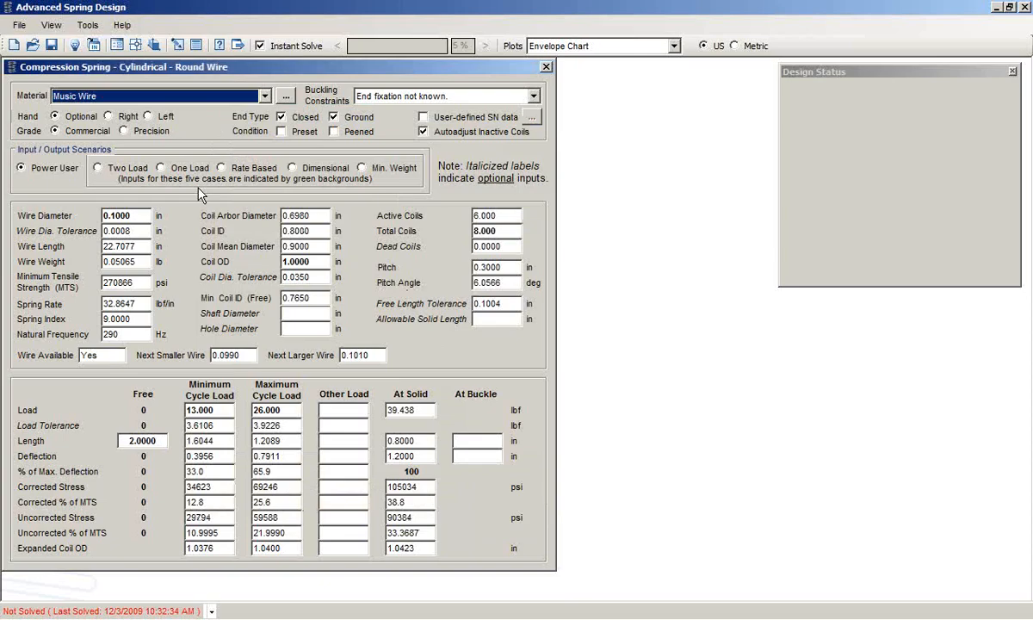